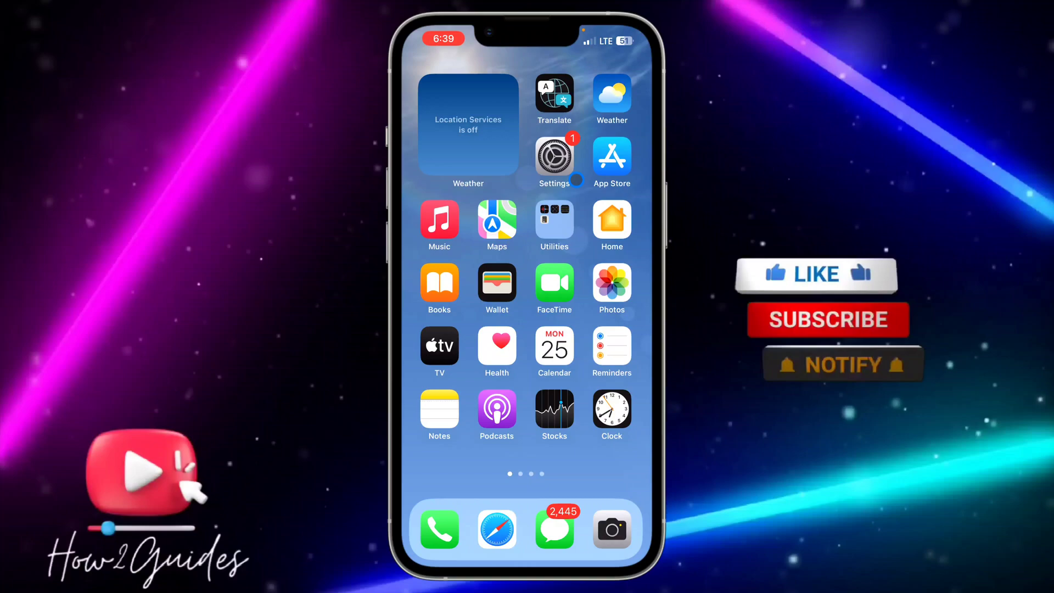
Launch the Settings app from the home screen.
left_click(558, 157)
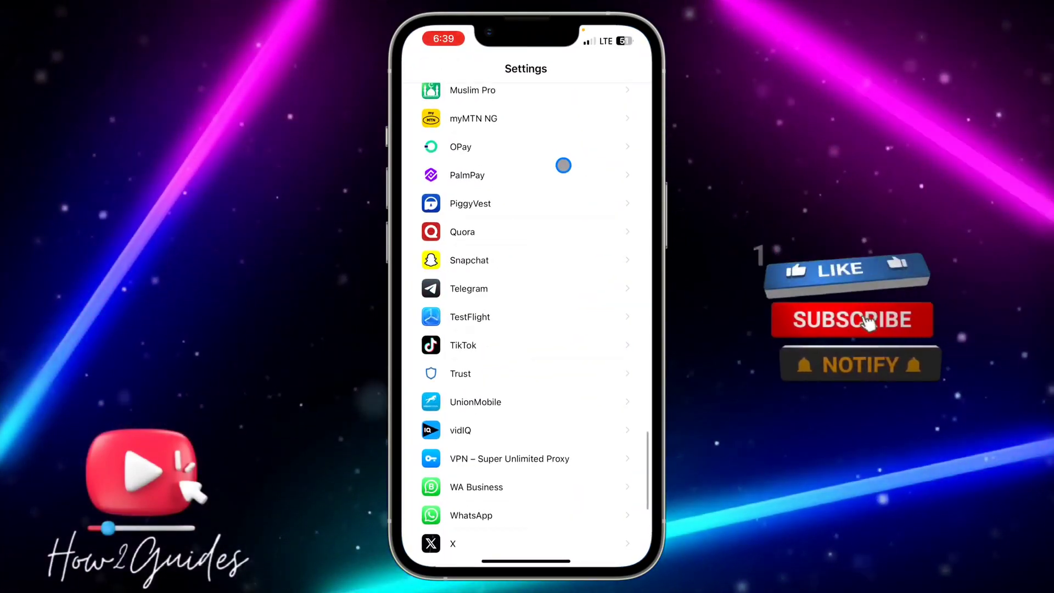
scroll(564, 166, "up", 15)
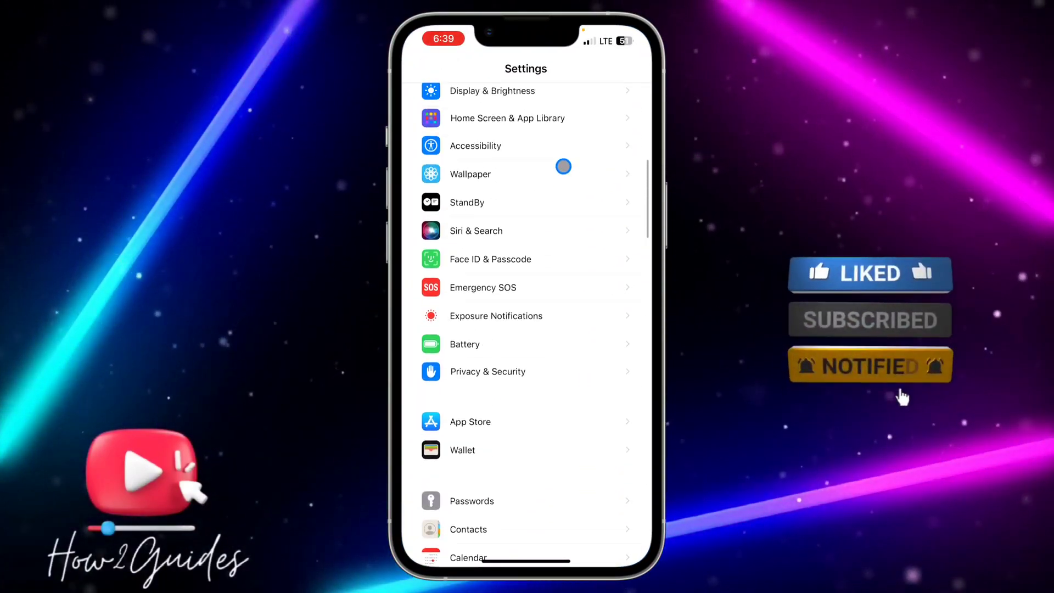
scroll(564, 166, "up", 5)
scroll(563, 166, "up", 5)
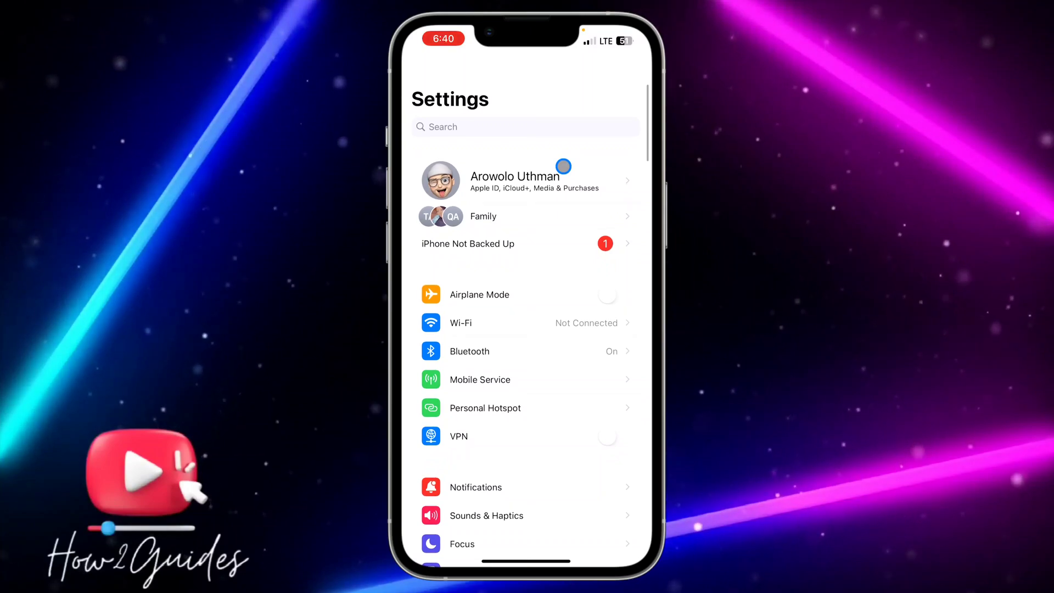
scroll(563, 166, "down", 5)
scroll(563, 165, "down", 5)
scroll(563, 165, "down", 5)
scroll(563, 166, "down", 2)
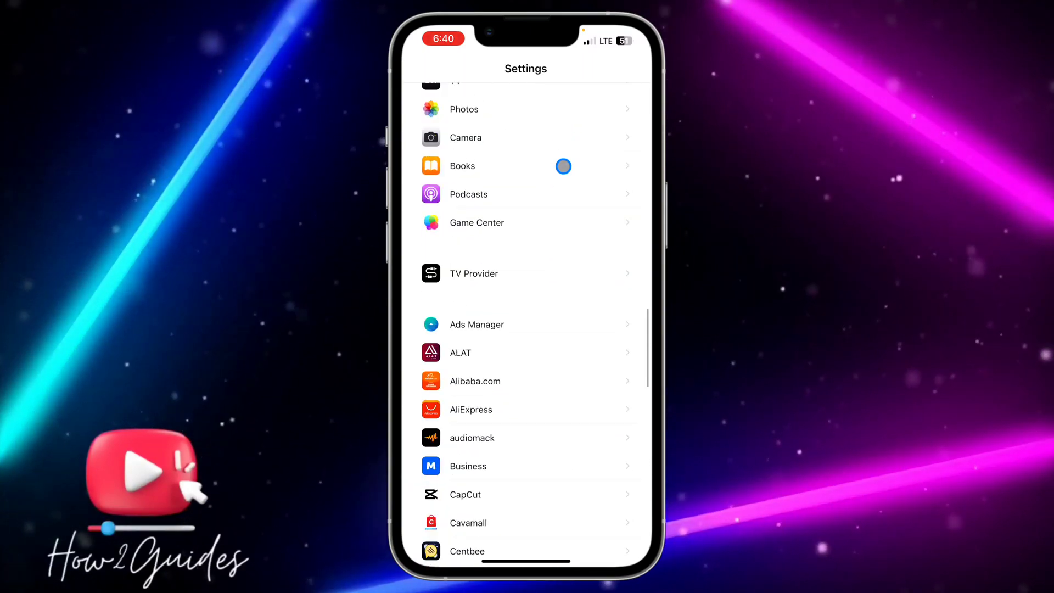
scroll(563, 166, "down", 3)
scroll(563, 165, "down", 5)
scroll(563, 165, "down", 2)
scroll(563, 166, "down", 4)
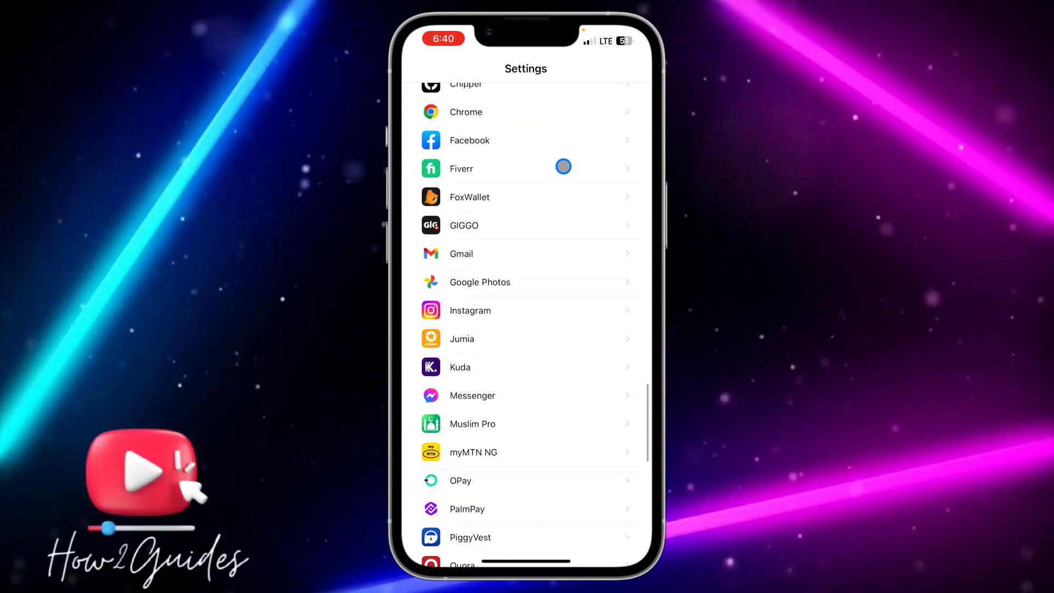
scroll(563, 166, "down", 3)
scroll(563, 165, "down", 2)
scroll(563, 166, "down", 2)
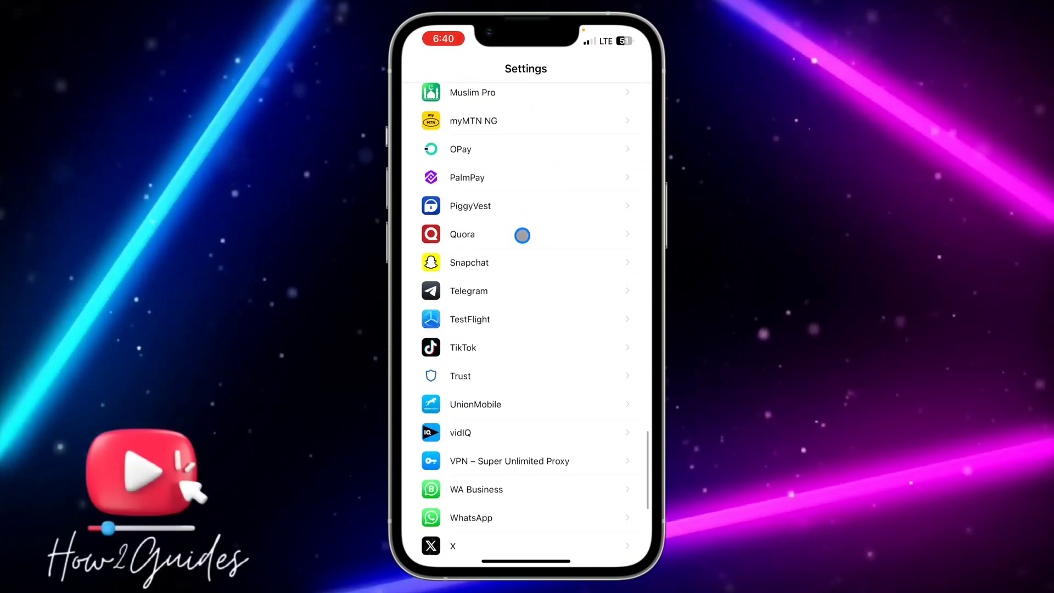
On Snapchat's settings page, toggle Camera access off, on, then off again.
left_click(530, 263)
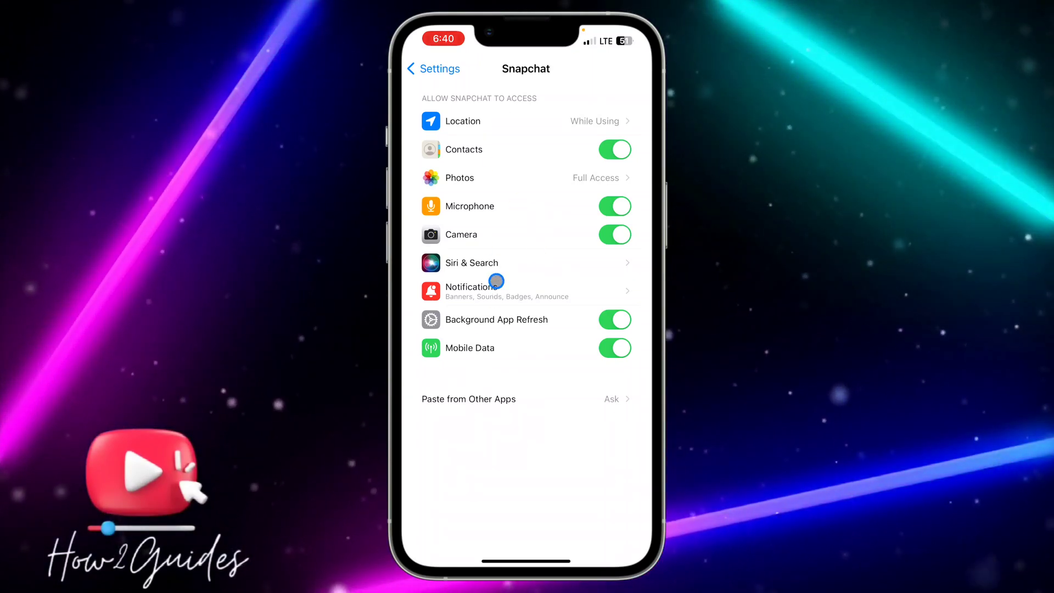
left_click(614, 234)
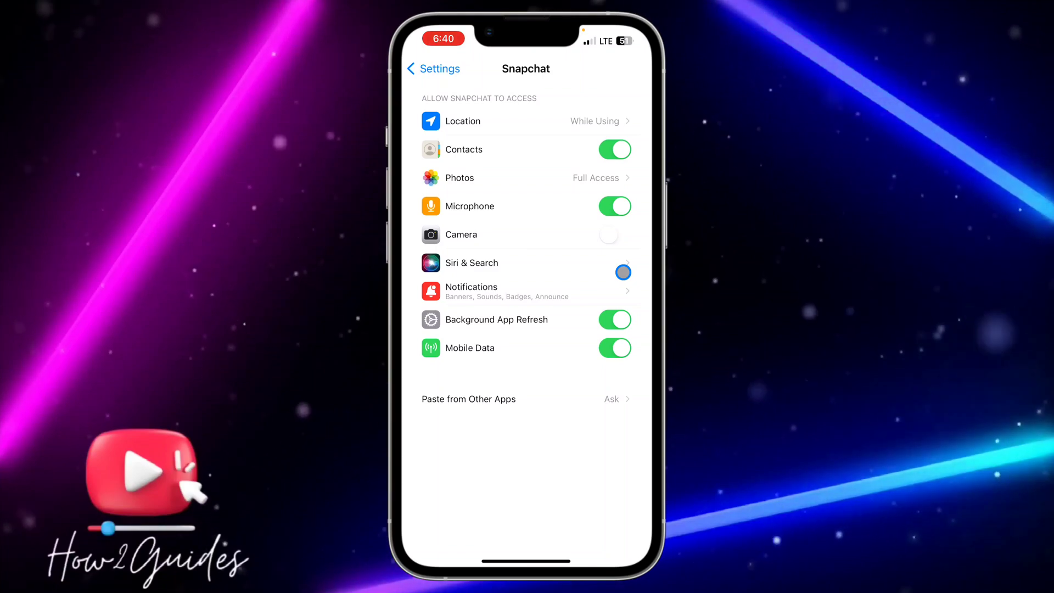
left_click(619, 237)
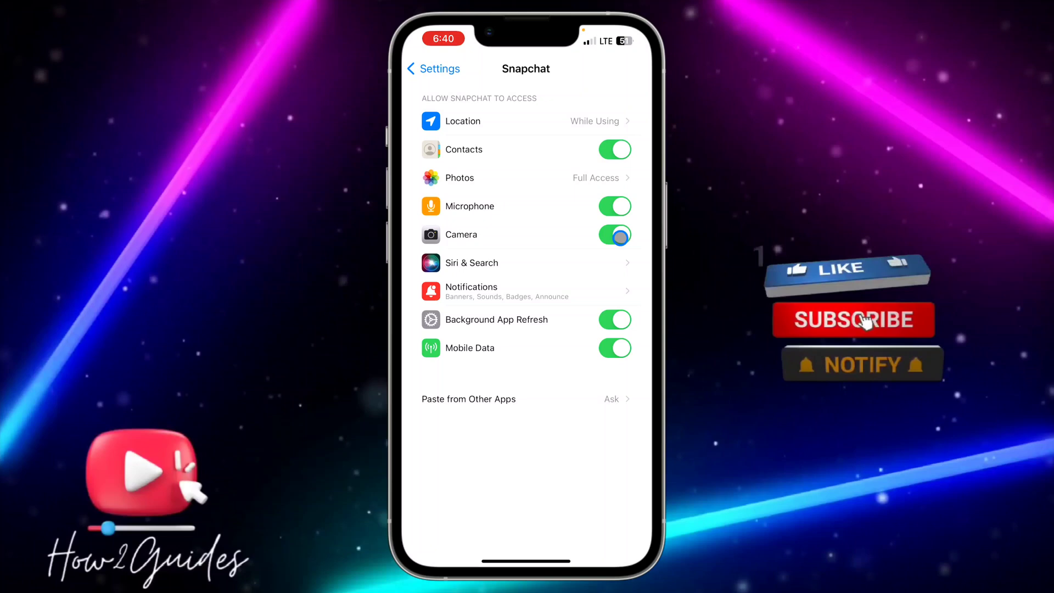
left_click(619, 237)
Turn Snapchat's Camera access back on.
left_click(619, 237)
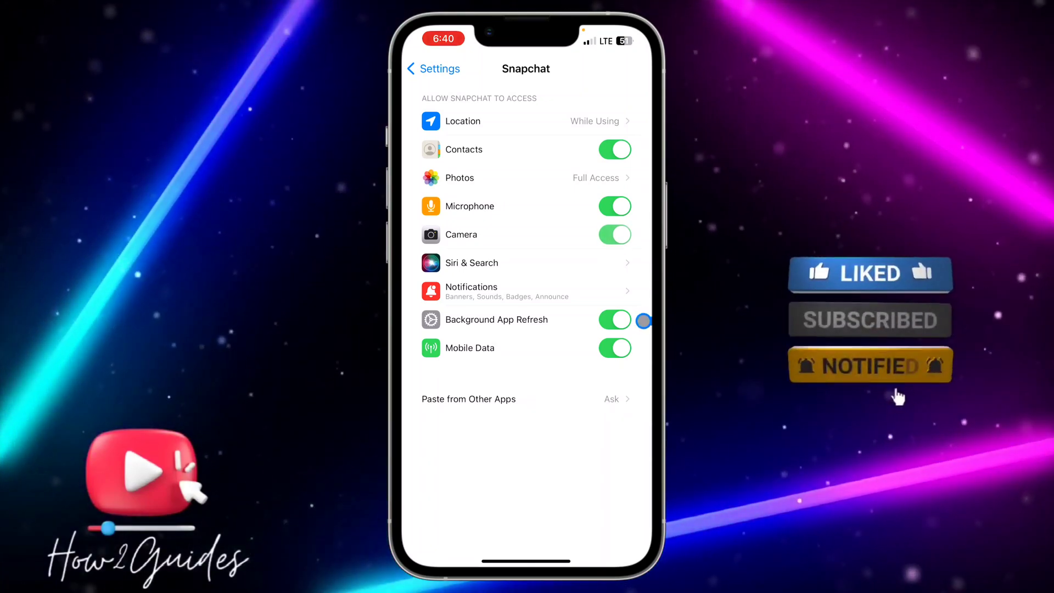